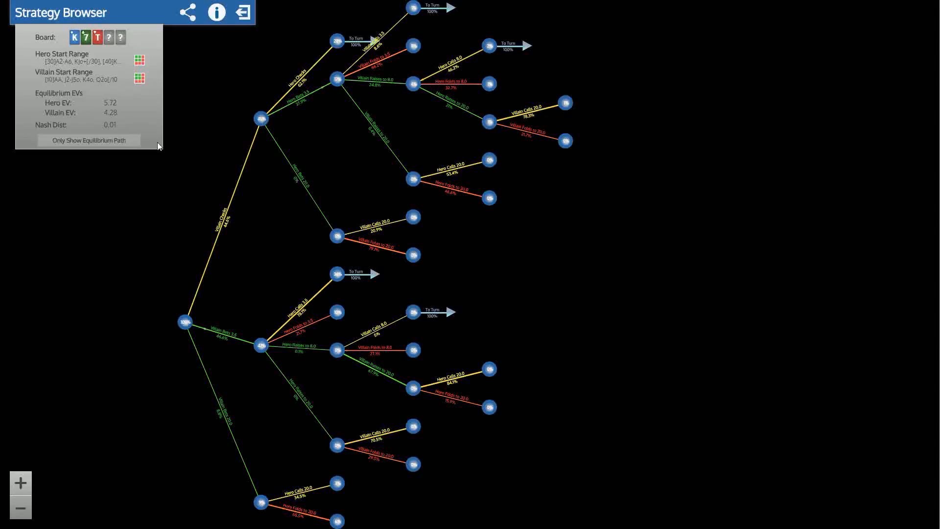
Inspect Villain's flop decision and deal the 4 of spades as the turn card after Villain bets 3.5 and Hero calls.
{"action": "left_click", "coordinate": [194, 332]}
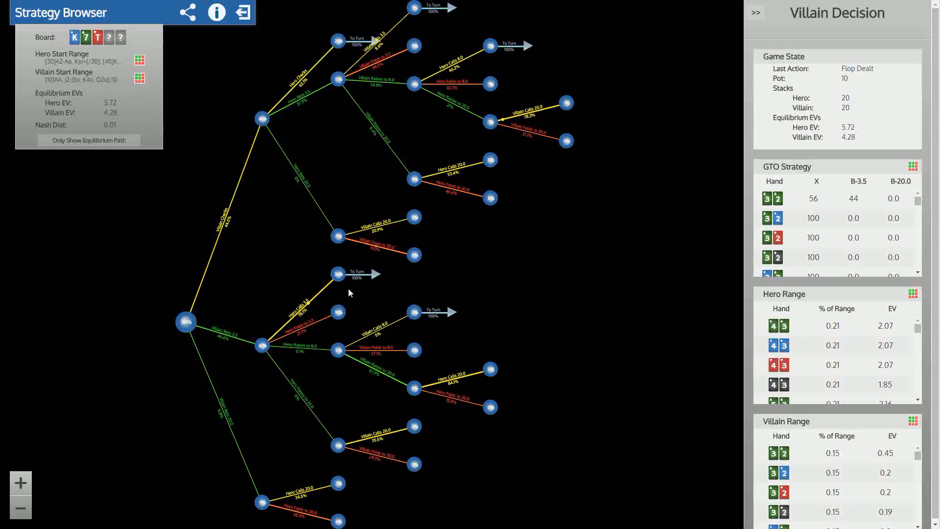
{"action": "left_click", "coordinate": [377, 276]}
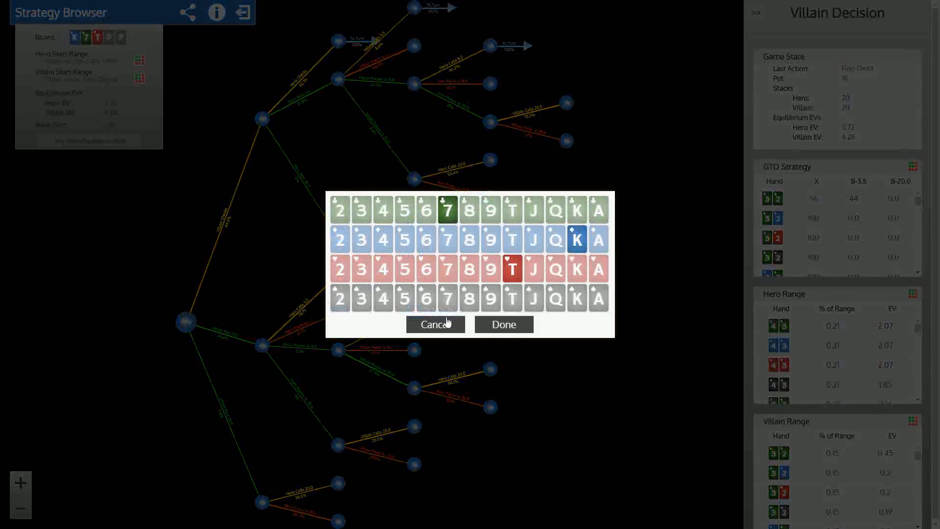
{"action": "left_click", "coordinate": [385, 300]}
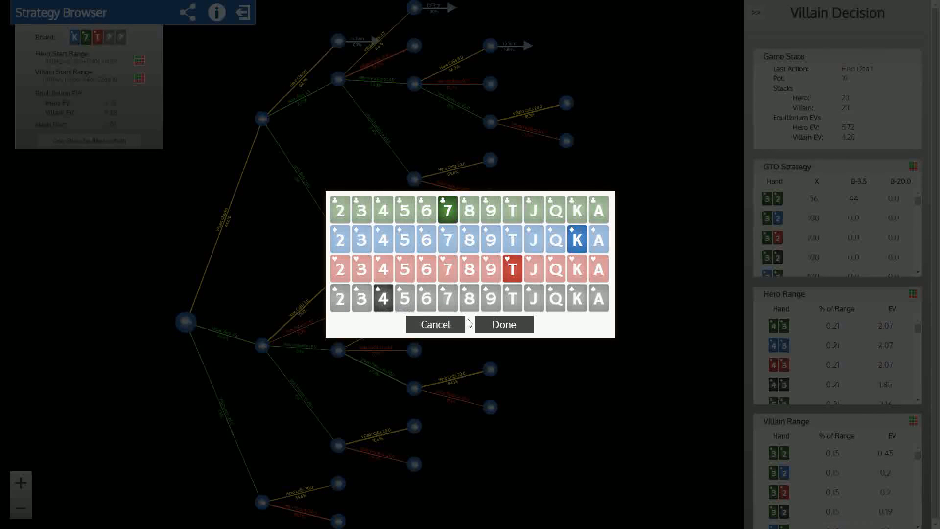
{"action": "left_click", "coordinate": [497, 328]}
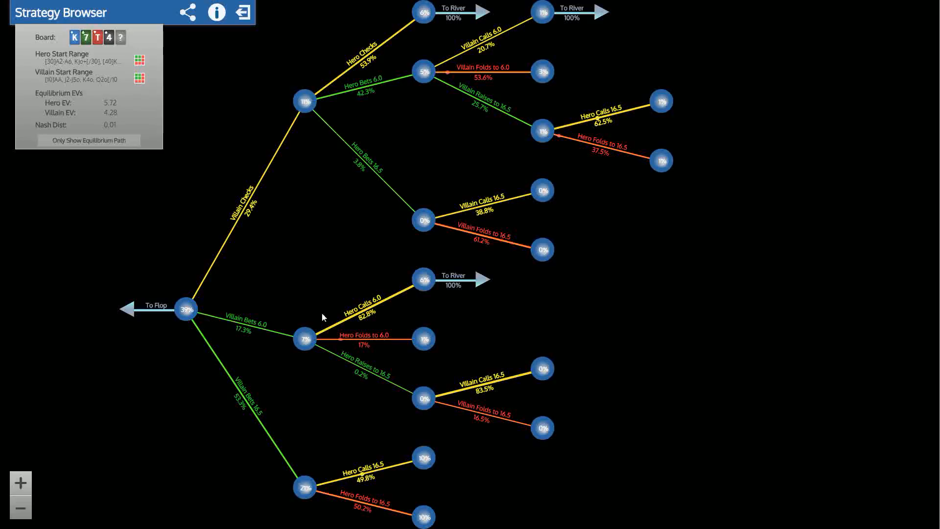
Deal the jack of spades as the river card on the line where Villain bets 6.0 and Hero calls.
{"action": "left_click", "coordinate": [487, 278]}
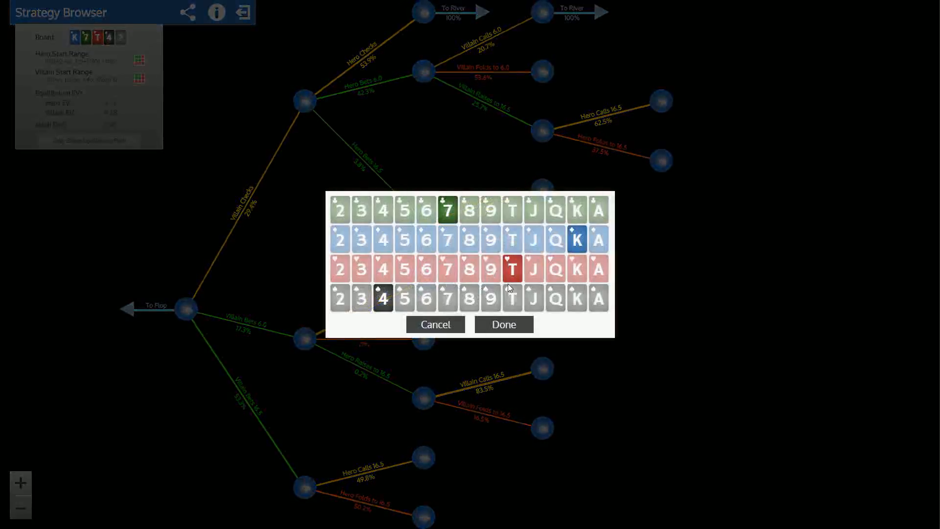
{"action": "left_click", "coordinate": [532, 297]}
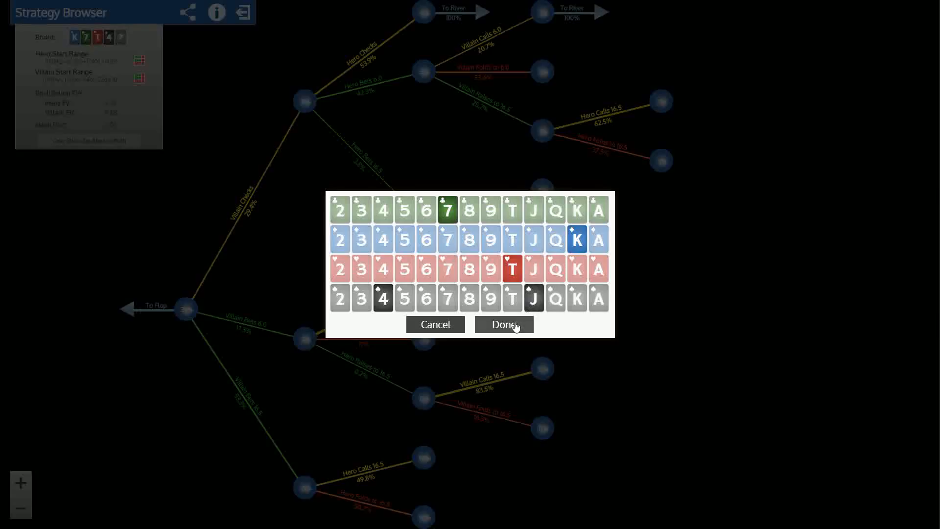
{"action": "left_click", "coordinate": [515, 325]}
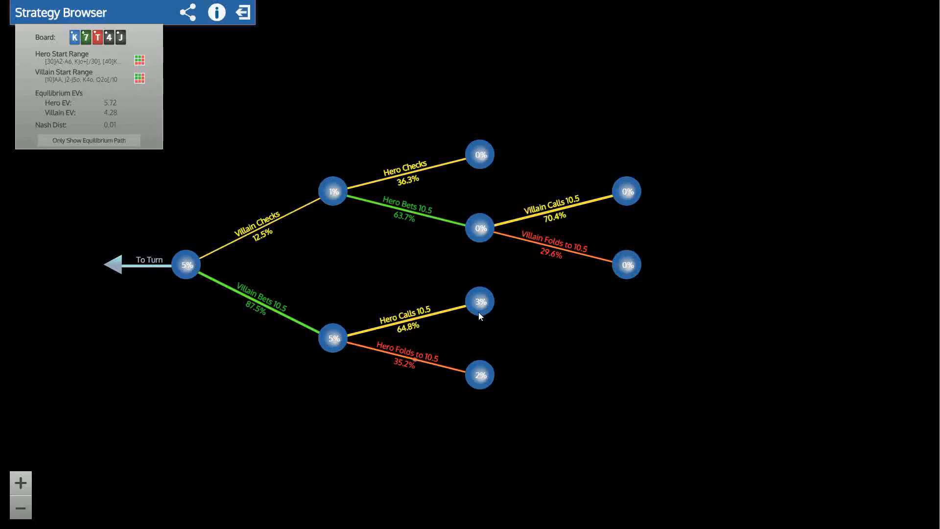
Leave the strategy browser and open the custom game tree to examine its tree node count.
{"action": "left_click", "coordinate": [243, 12]}
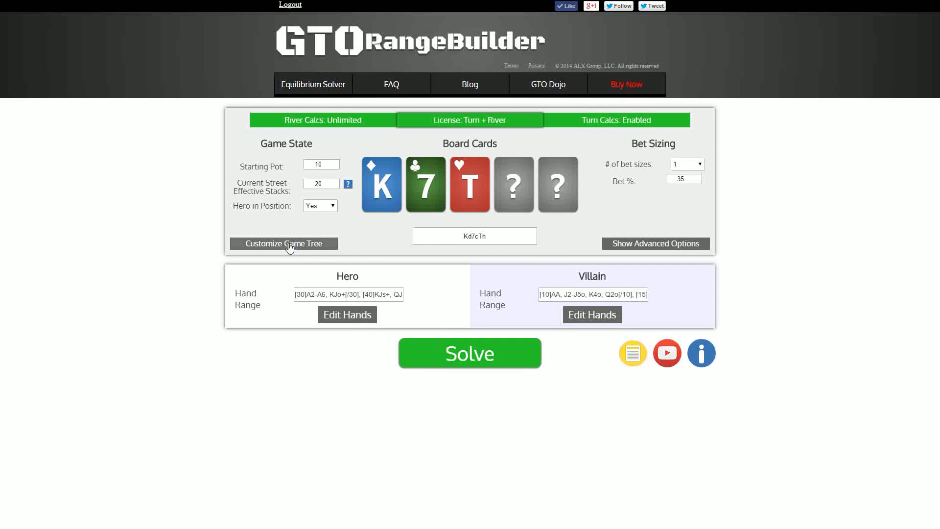
{"action": "left_click", "coordinate": [289, 245]}
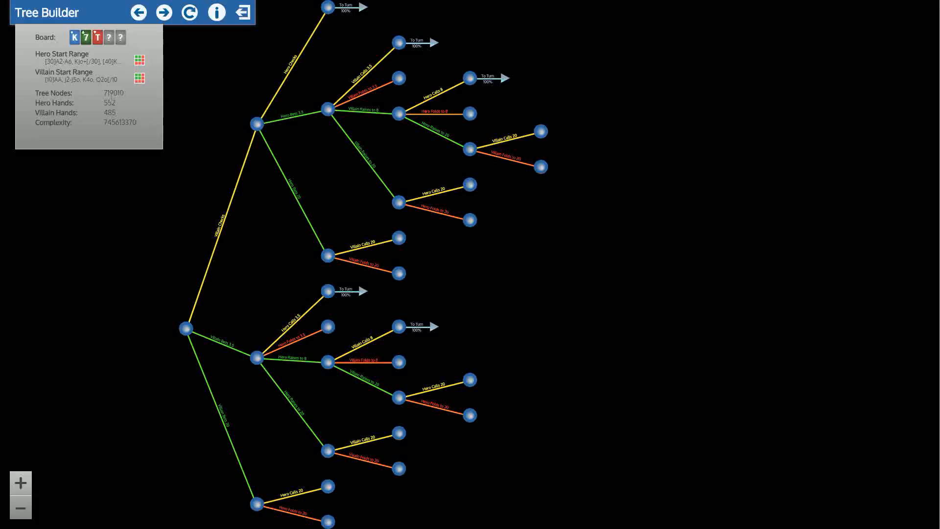
{"action": "left_click_drag", "start_coordinate": [106, 94], "coordinate": [136, 97]}
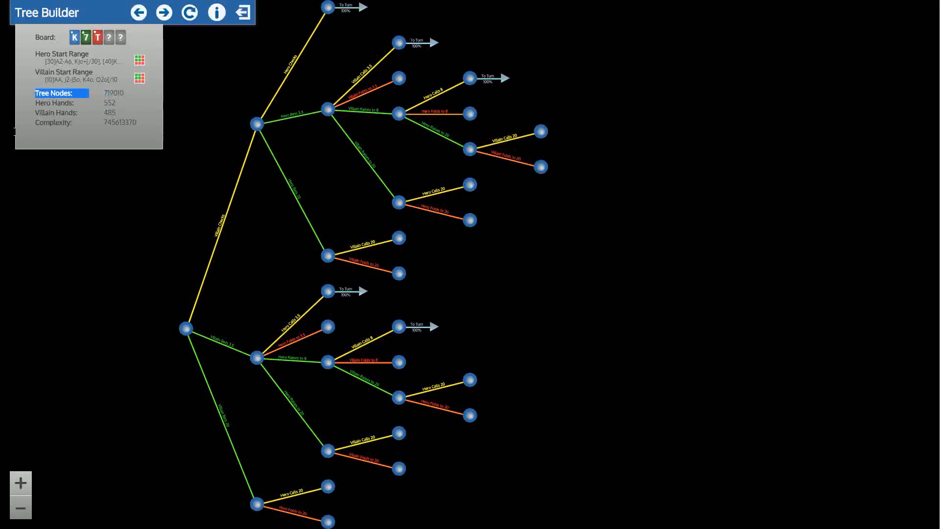
{"action": "left_click", "coordinate": [53, 199]}
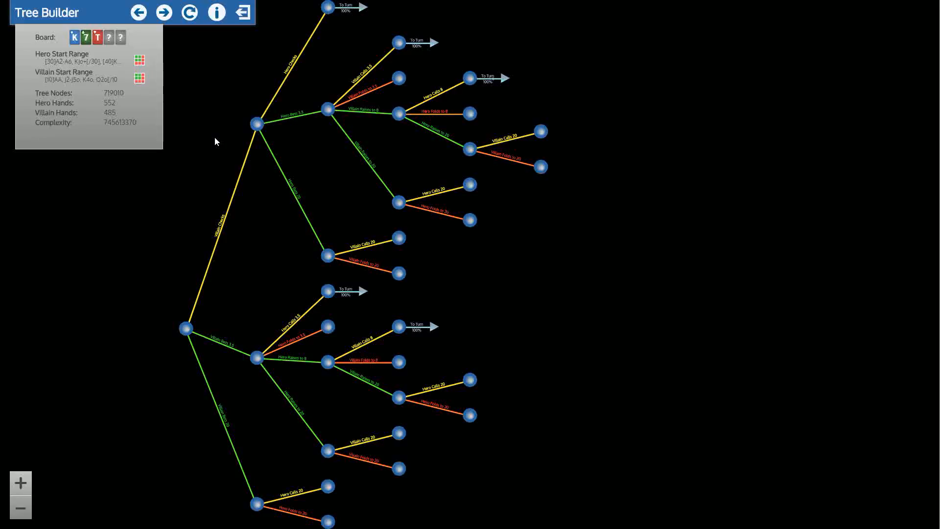
Exit the tree builder and solve the Kd7cTh game with the current ranges and bet sizing.
{"action": "key", "text": "alt+Tab"}
{"action": "left_click", "coordinate": [249, 8]}
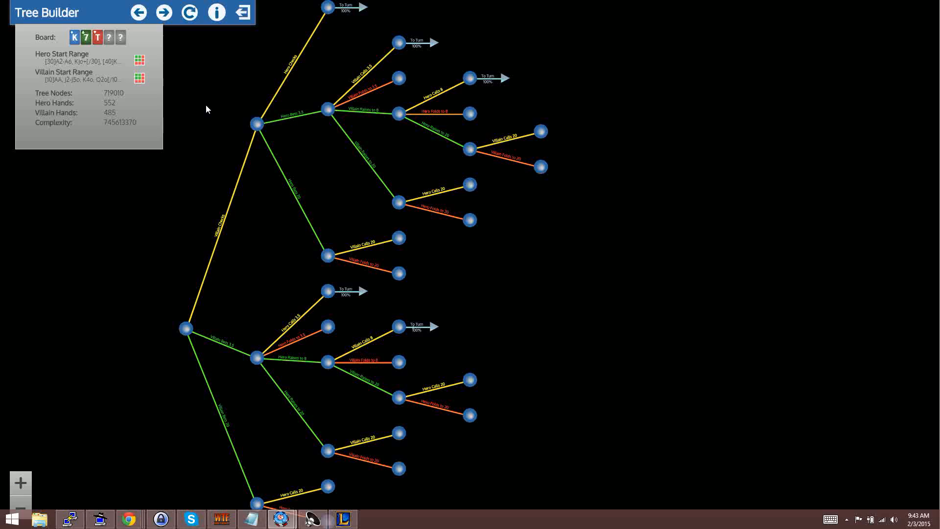
{"action": "key", "text": "F11"}
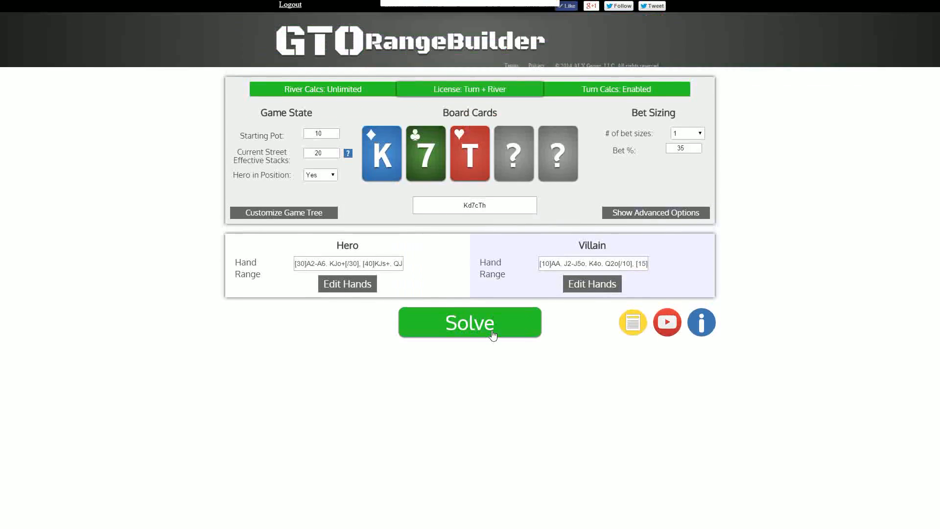
{"action": "scroll", "coordinate": [492, 343], "scroll_direction": "up", "scroll_amount": 1}
{"action": "left_click", "coordinate": [488, 354]}
Switch to CardRunnersEV and examine BB's river bet of 10.5, including its range, equity and EV.
{"action": "key", "text": "alt+Tab"}
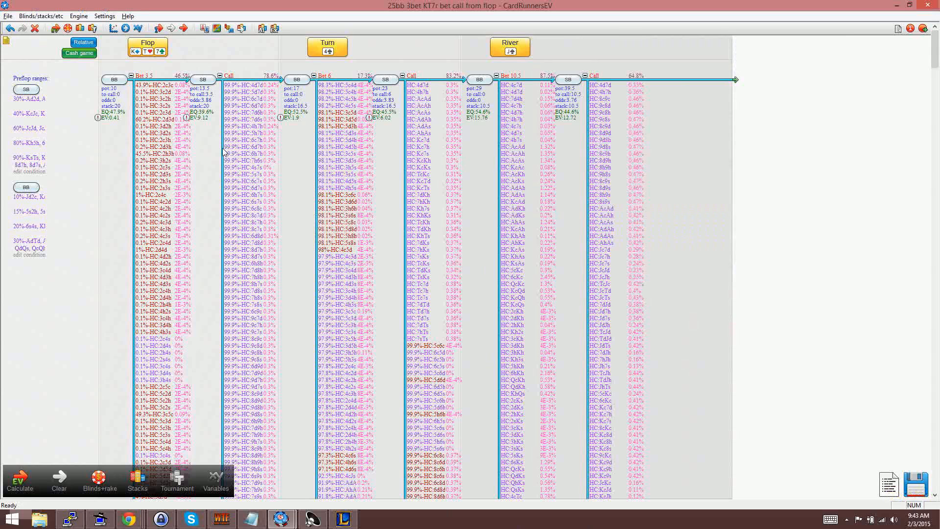
{"action": "mouse_move", "coordinate": [242, 100]}
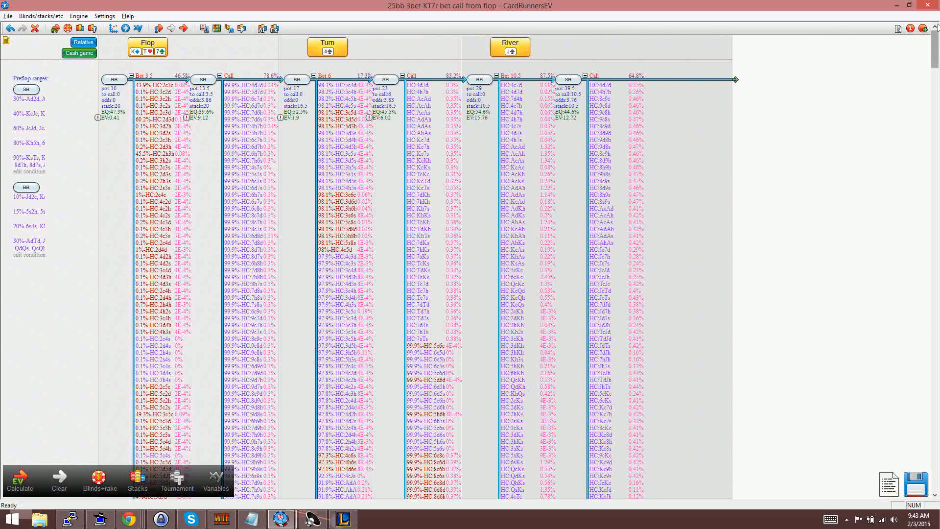
{"action": "mouse_move", "coordinate": [935, 44]}
{"action": "left_mouse_down"}
{"action": "mouse_move", "coordinate": [938, 458]}
{"action": "mouse_move", "coordinate": [939, 39]}
{"action": "left_mouse_up"}
{"action": "mouse_move", "coordinate": [553, 142]}
{"action": "mouse_move", "coordinate": [507, 51]}
{"action": "mouse_move", "coordinate": [473, 119]}
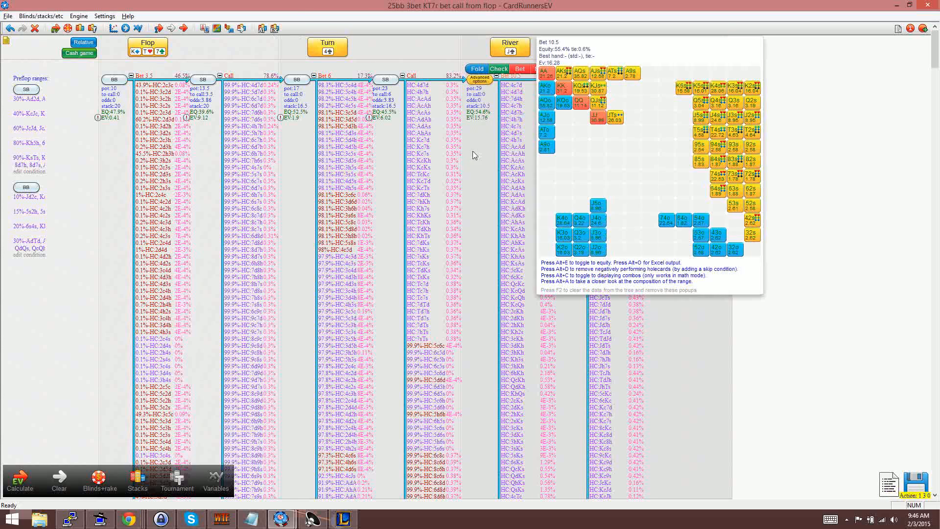
{"action": "mouse_move", "coordinate": [482, 125]}
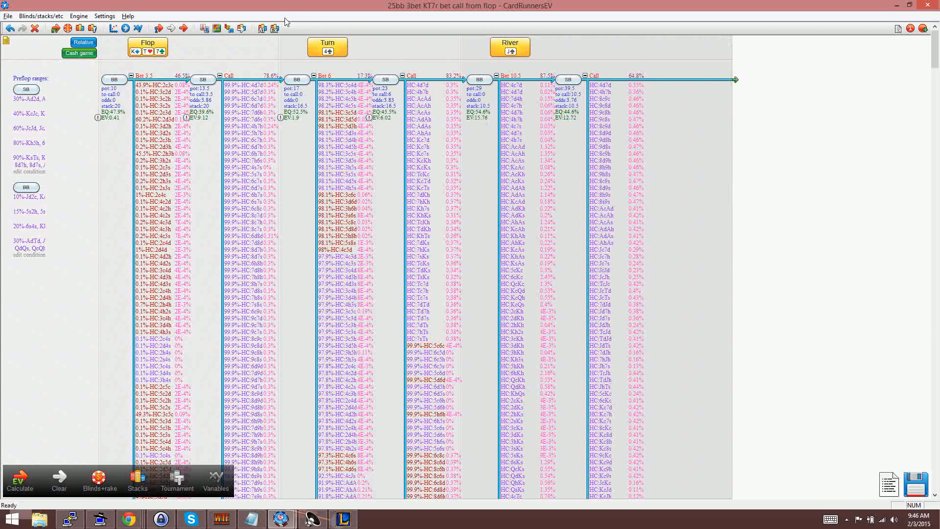
Calculate the maximum exploitable counter-strategy for SB and examine BB's resulting river EV.
{"action": "left_click", "coordinate": [275, 31]}
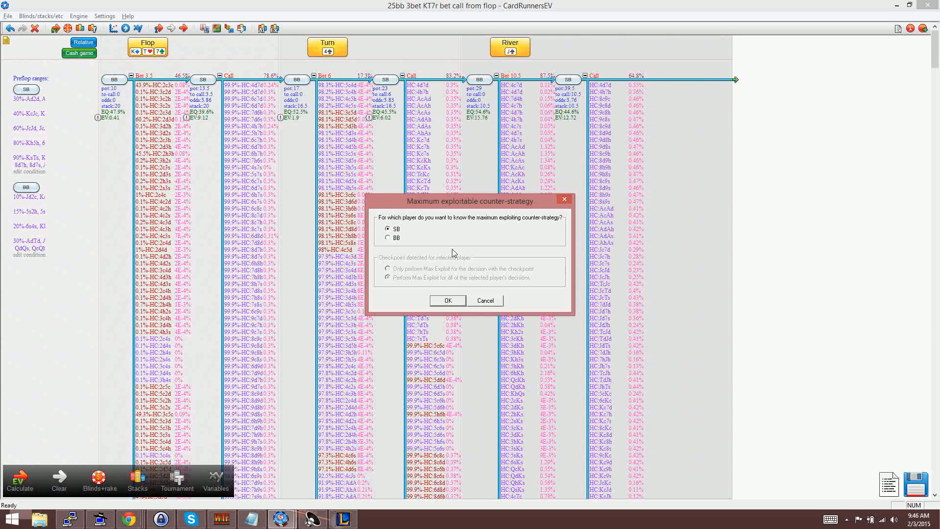
{"action": "left_click", "coordinate": [448, 302]}
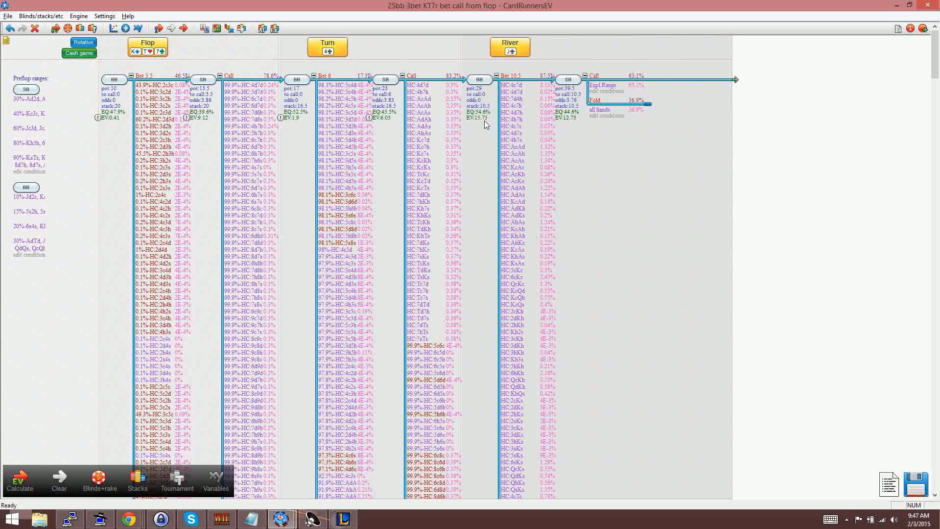
{"action": "mouse_move", "coordinate": [487, 124]}
Switch to the GTO RangeBuilder window to review the solved flop strategy tree, and return to CardRunnersEV.
{"action": "mouse_move", "coordinate": [128, 518]}
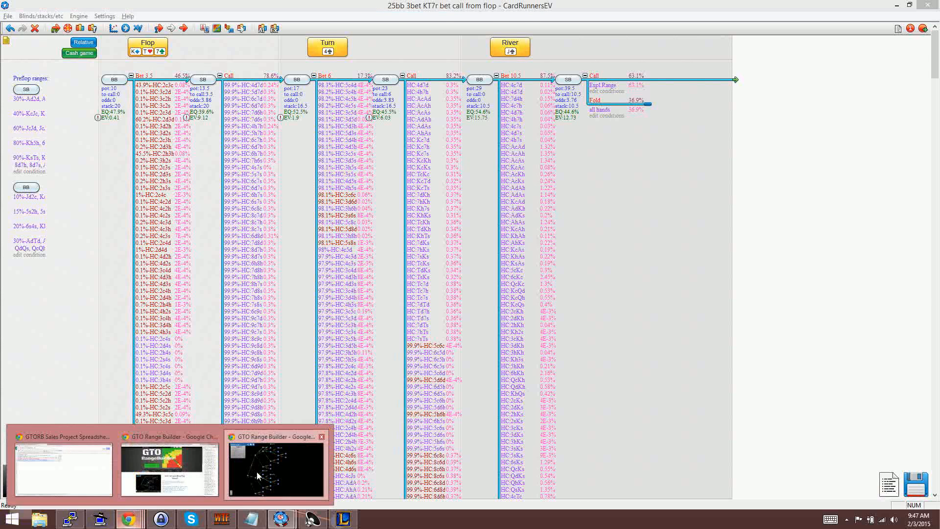
{"action": "left_click", "coordinate": [276, 467]}
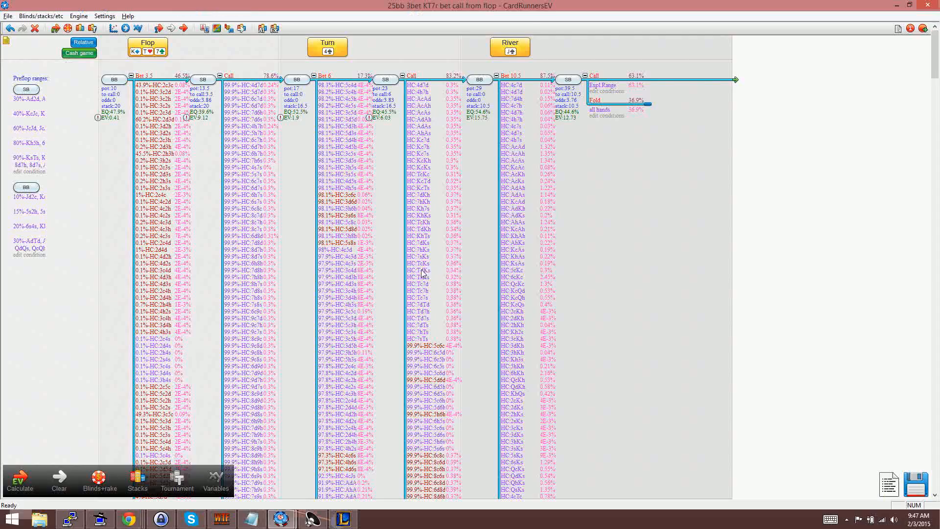
{"action": "left_click", "coordinate": [419, 260]}
{"action": "key", "text": "alt+Tab"}
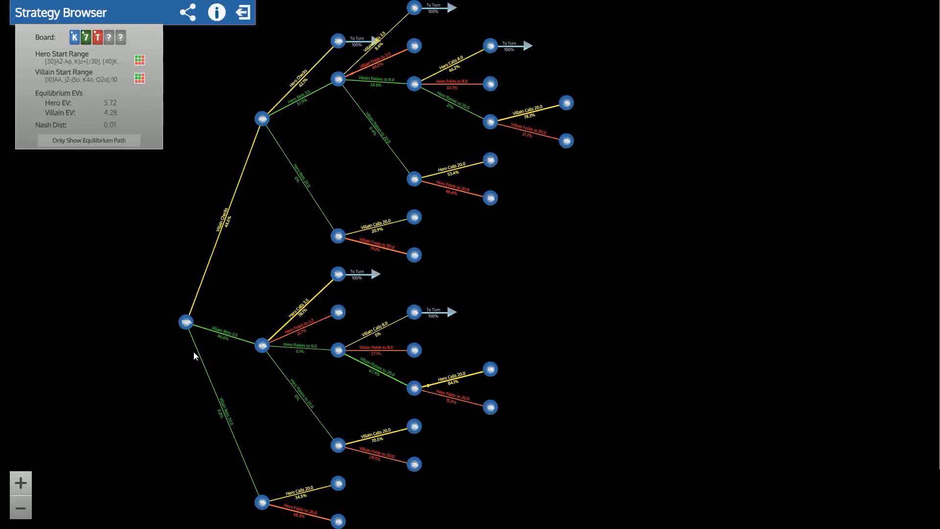
{"action": "key", "text": "alt+Tab"}
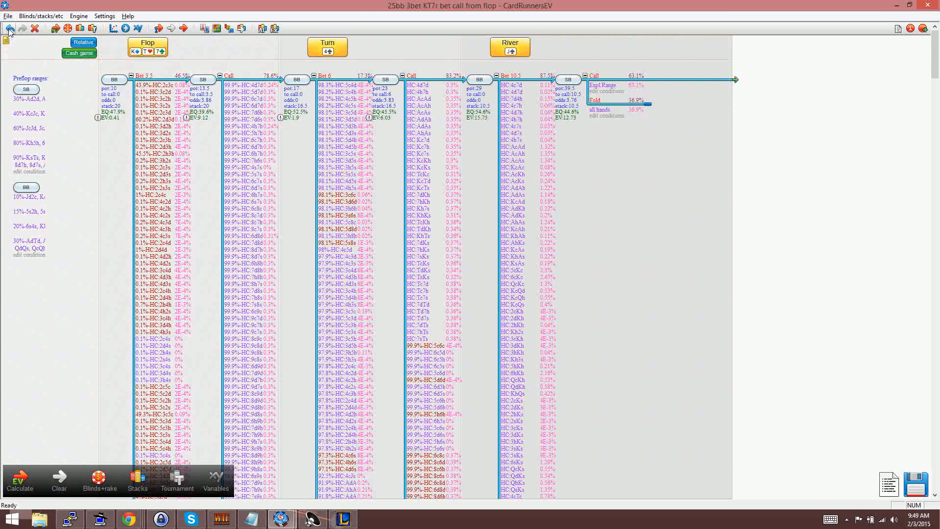
Undo the SB counter-strategy and calculate the maximum exploitable counter-strategy for BB.
{"action": "left_click", "coordinate": [55, 29]}
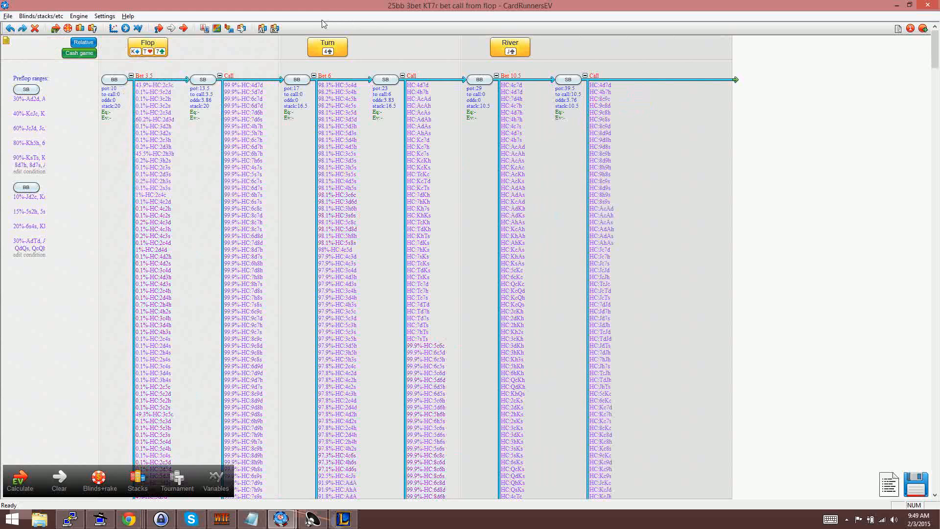
{"action": "left_click", "coordinate": [276, 29]}
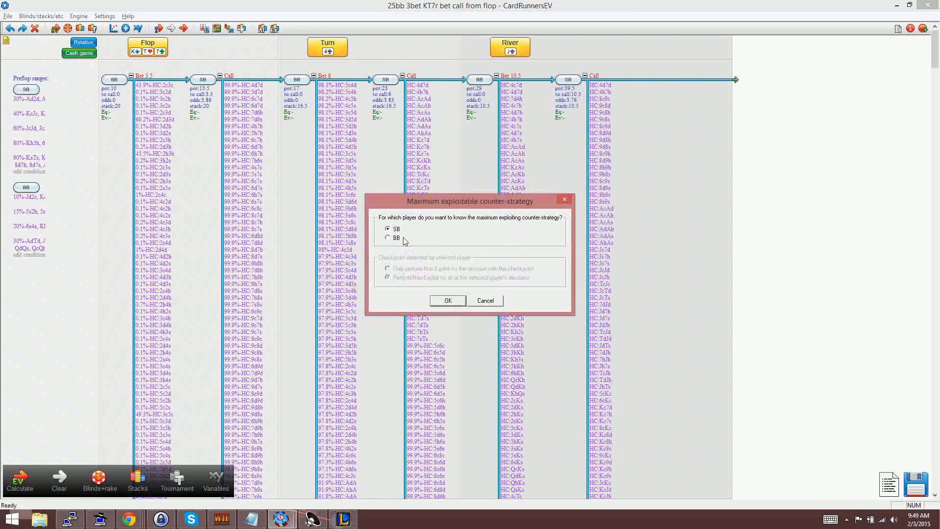
{"action": "left_click", "coordinate": [387, 238]}
{"action": "left_click", "coordinate": [448, 300]}
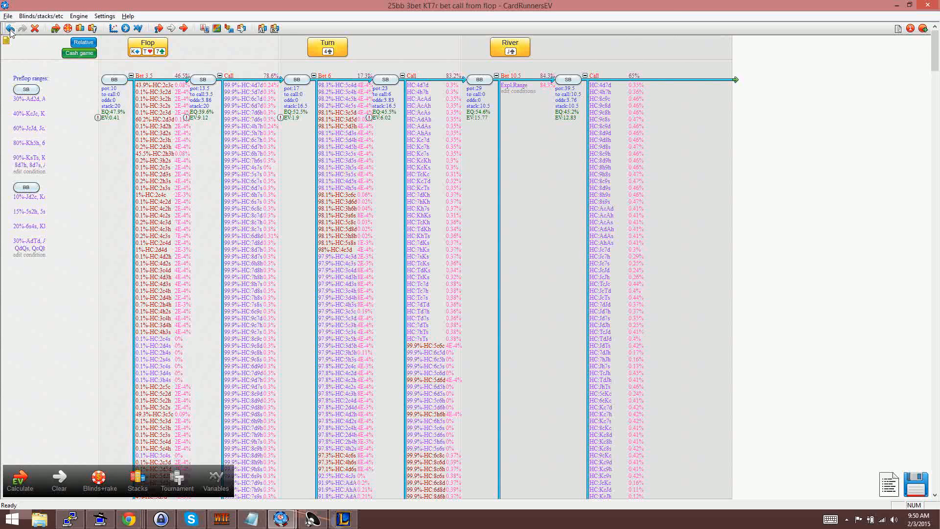
Undo the BB counter-strategy and recalculate the EVs for the original tree.
{"action": "left_click", "coordinate": [54, 30]}
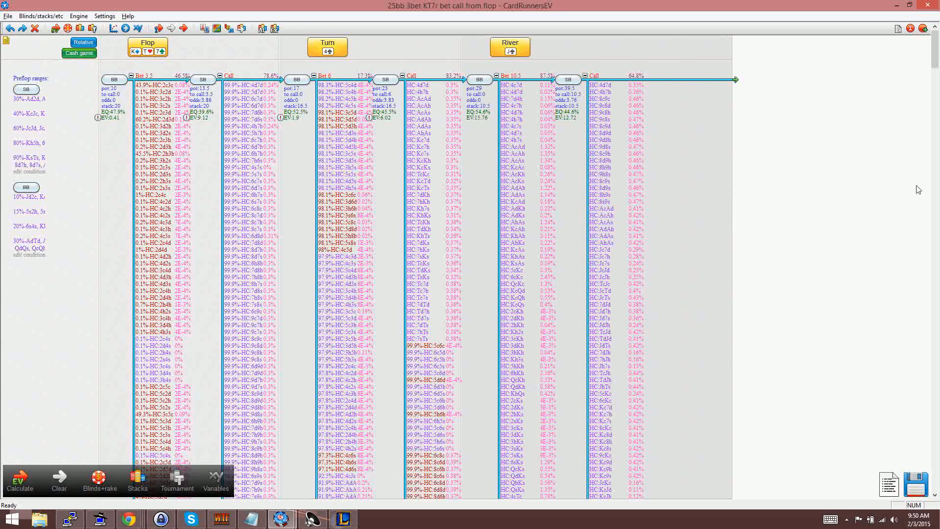
Switch to GTO RangeBuilder's strategy browser and deal the 4 of spades turn after Villain bets 3.5 and Hero calls.
{"action": "key", "text": "alt+Tab"}
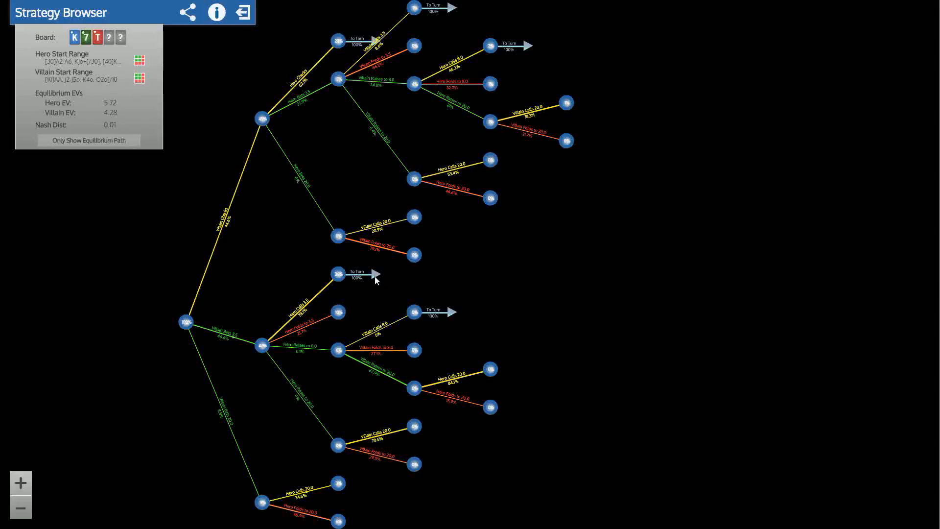
{"action": "left_click", "coordinate": [375, 273]}
{"action": "left_click", "coordinate": [385, 299]}
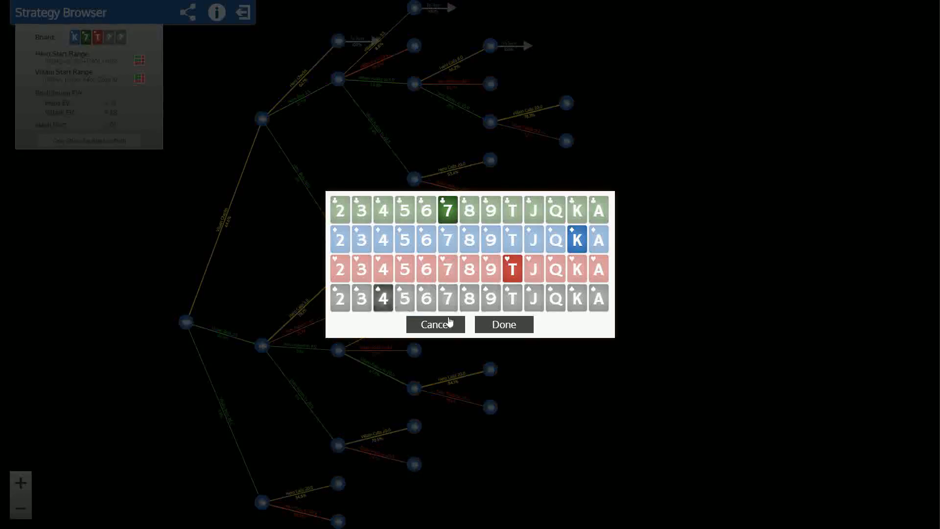
{"action": "left_click", "coordinate": [485, 323]}
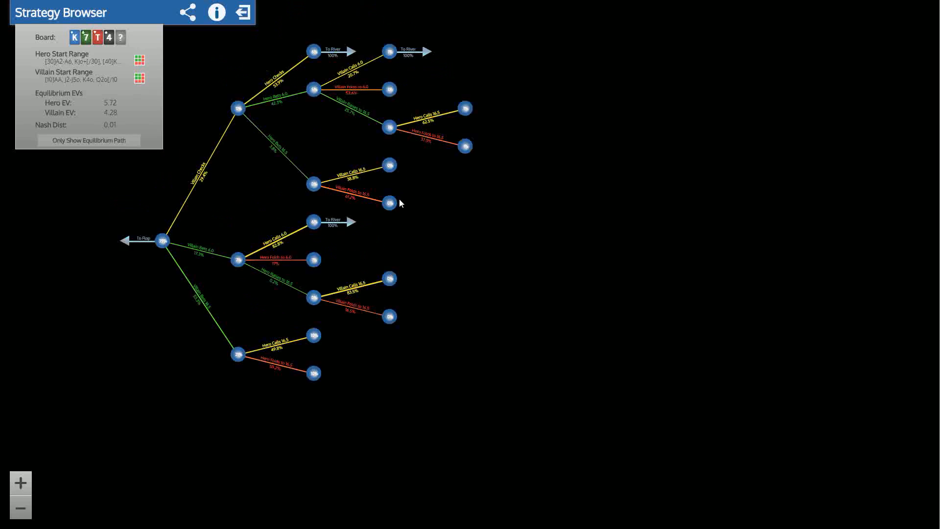
Deal the jack of spades river after Villain bets 6.0 and Hero calls on the turn.
{"action": "left_click", "coordinate": [483, 281]}
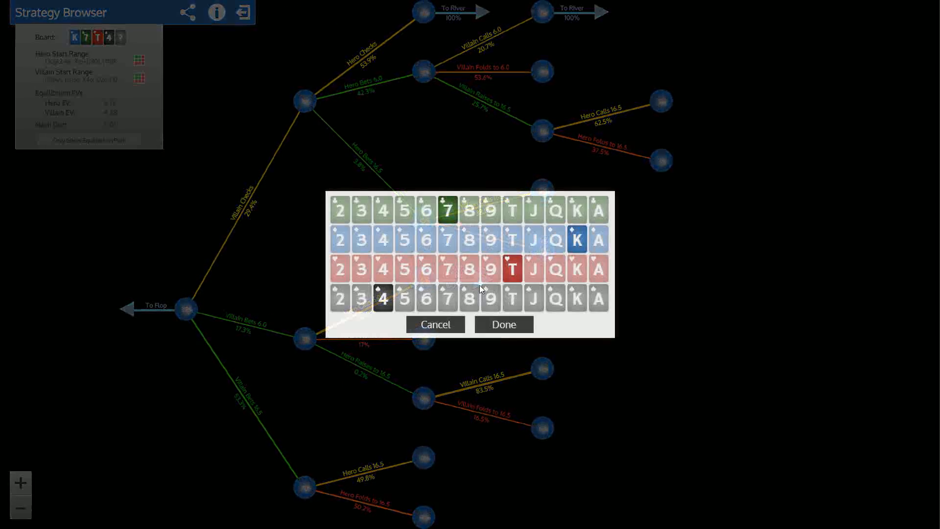
{"action": "left_click", "coordinate": [530, 301]}
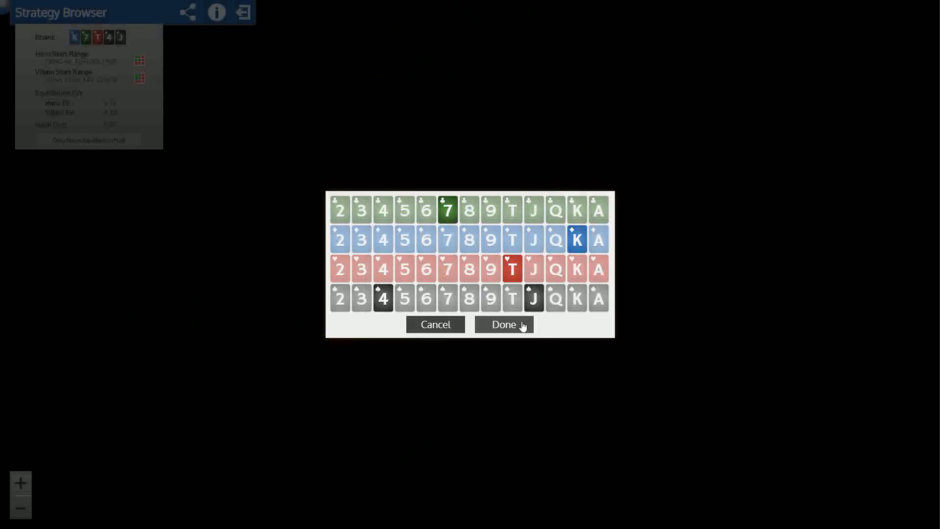
{"action": "left_click", "coordinate": [522, 324]}
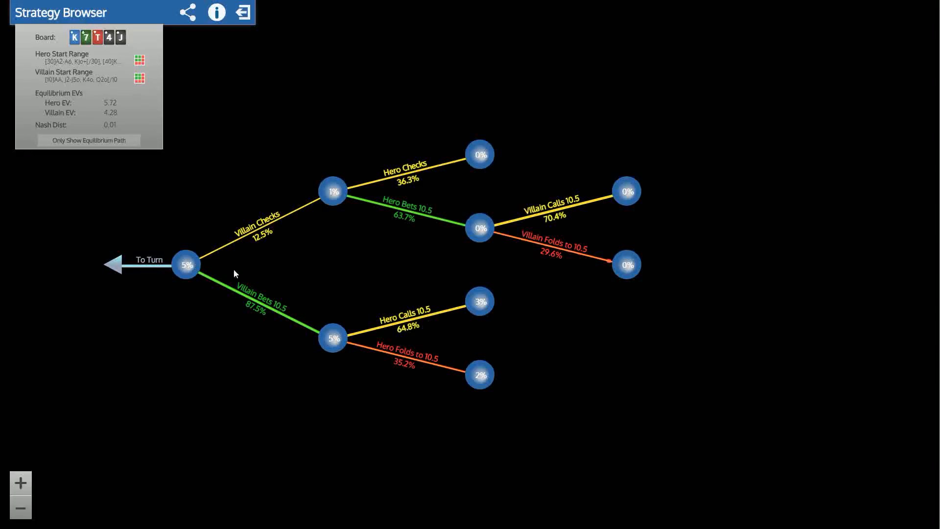
Examine Villain's equilibrium EV at the first river decision, and switch to CardRunnersEV to compare it with BB's river EV.
{"action": "left_click", "coordinate": [196, 271]}
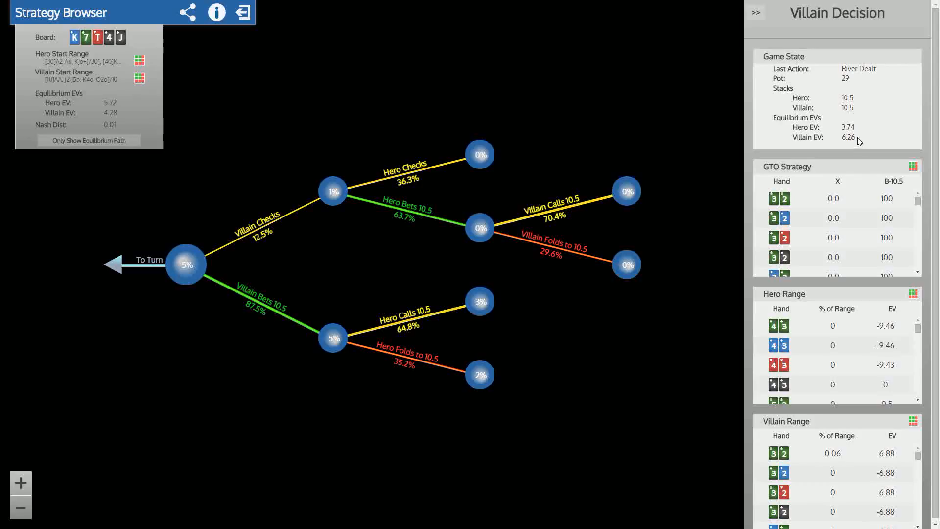
{"action": "left_click_drag", "start_coordinate": [860, 141], "coordinate": [850, 138]}
{"action": "left_click", "coordinate": [860, 139]}
{"action": "left_click_drag", "start_coordinate": [860, 142], "coordinate": [848, 143]}
{"action": "left_click", "coordinate": [856, 143]}
{"action": "key", "text": "alt+Tab"}
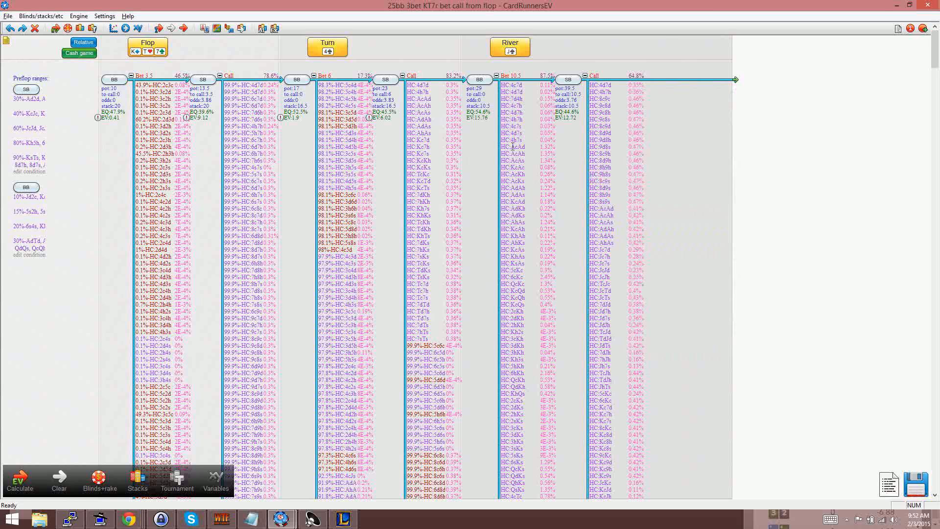
Examine Hero's equilibrium EV facing Villain's 10.5 river bet in GTO RangeBuilder, and switch to CardRunnersEV to compare it with SB's river EV.
{"action": "mouse_move", "coordinate": [475, 121]}
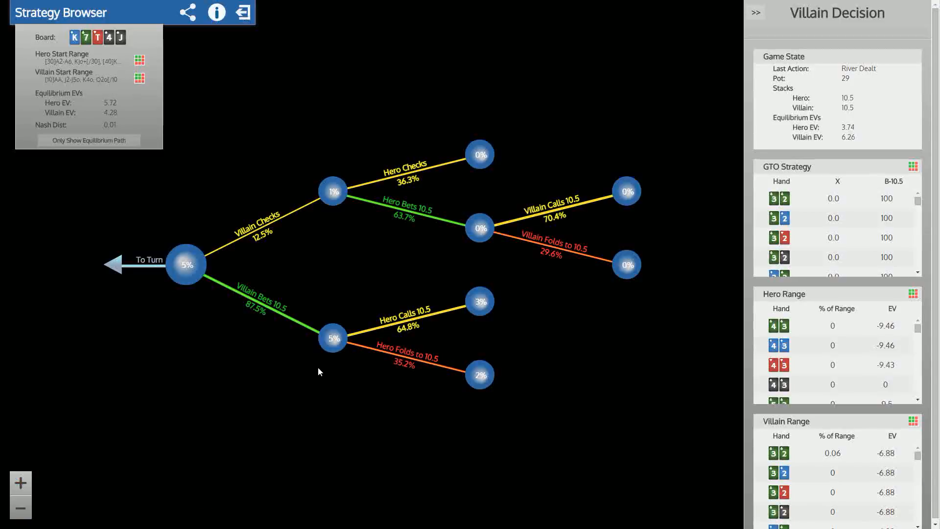
{"action": "left_click", "coordinate": [331, 340]}
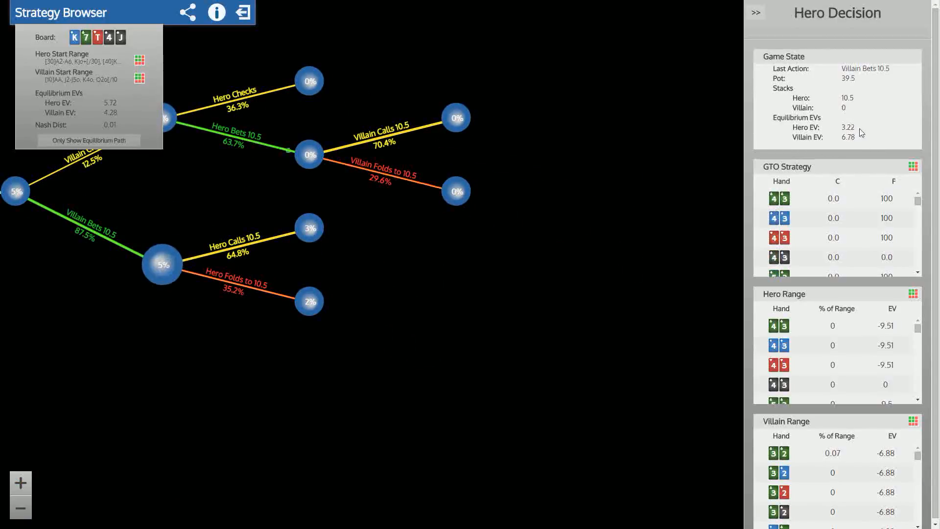
{"action": "left_click_drag", "start_coordinate": [792, 127], "coordinate": [847, 126]}
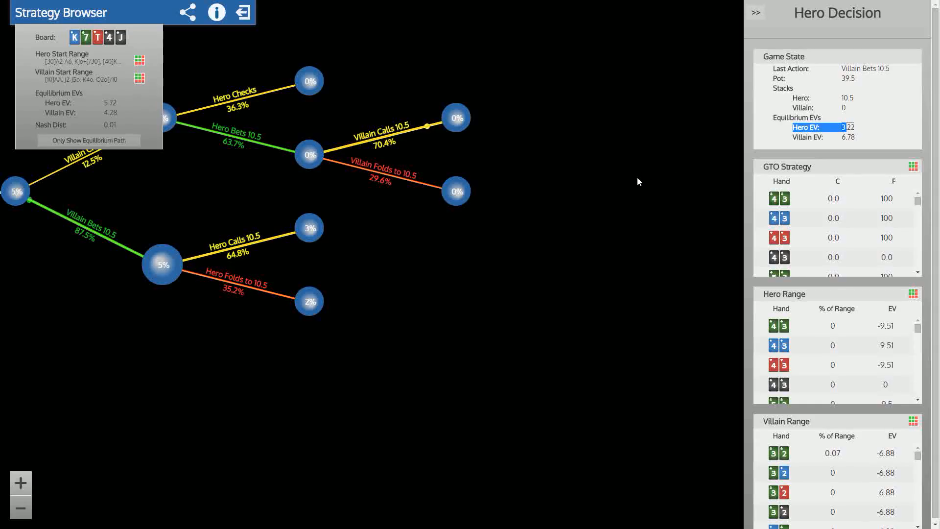
{"action": "key", "text": "alt+Tab"}
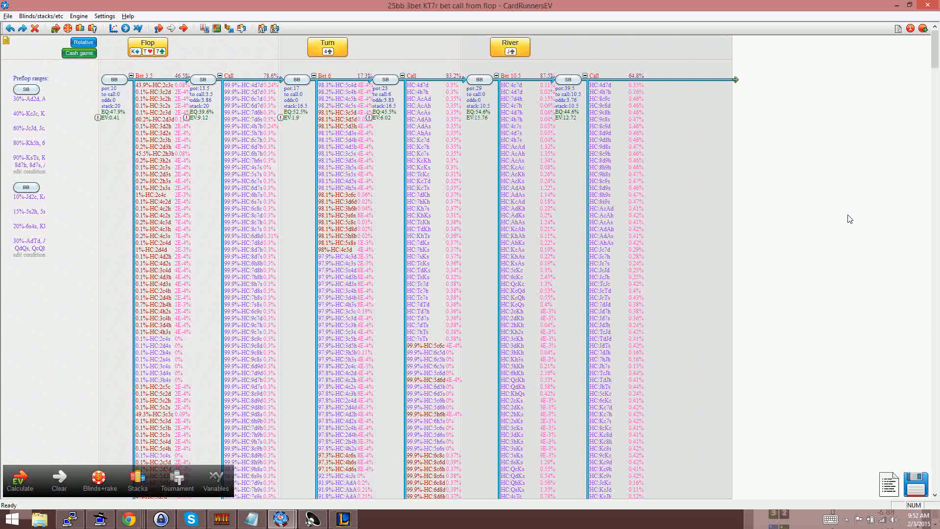
Return to the turn tree in GTO RangeBuilder, and compare the Villain bets 6.0, Hero calls line with CardRunnersEV's frequencies and BB's EV breakdown.
{"action": "key", "text": "alt+Tab"}
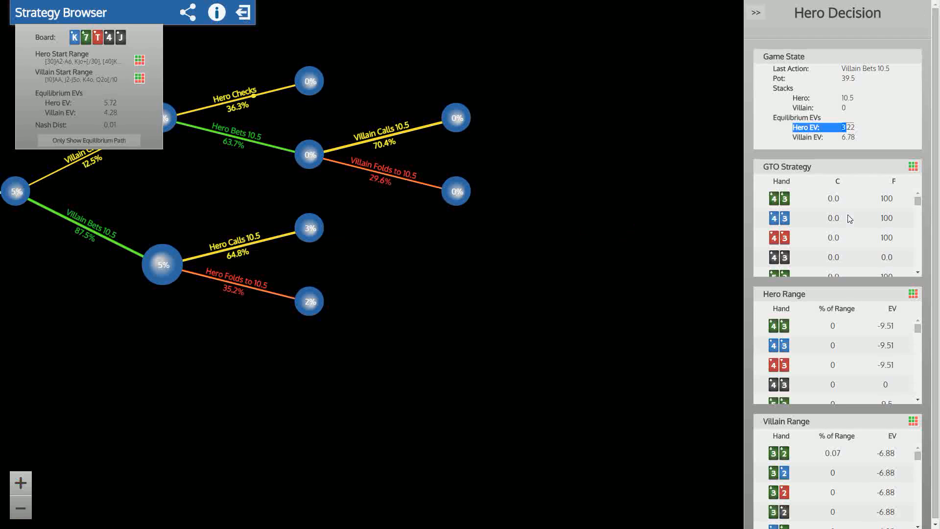
{"action": "left_click_drag", "start_coordinate": [193, 147], "coordinate": [369, 265]}
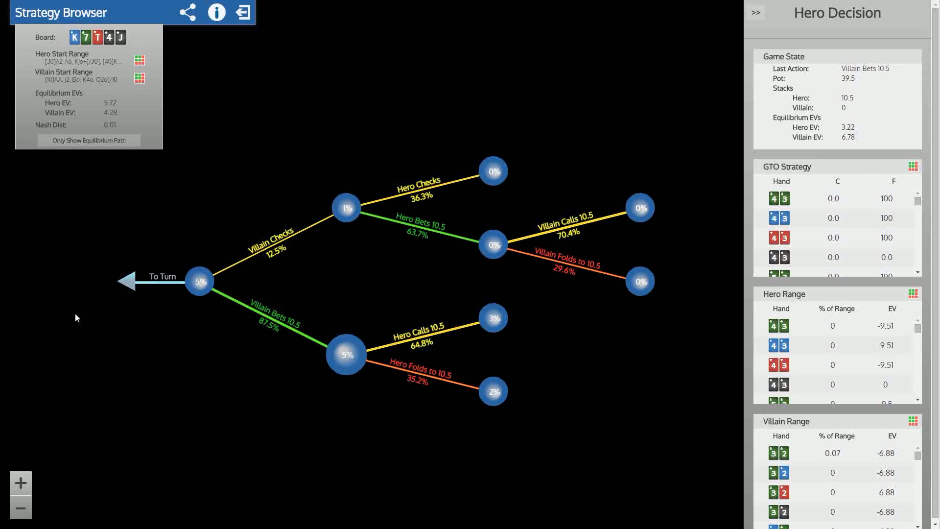
{"action": "left_click", "coordinate": [114, 292]}
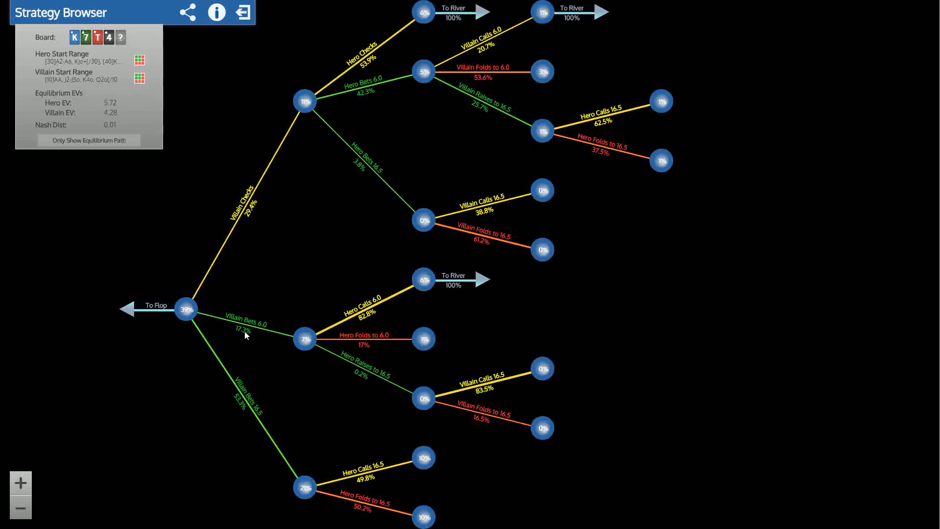
{"action": "left_click", "coordinate": [365, 318]}
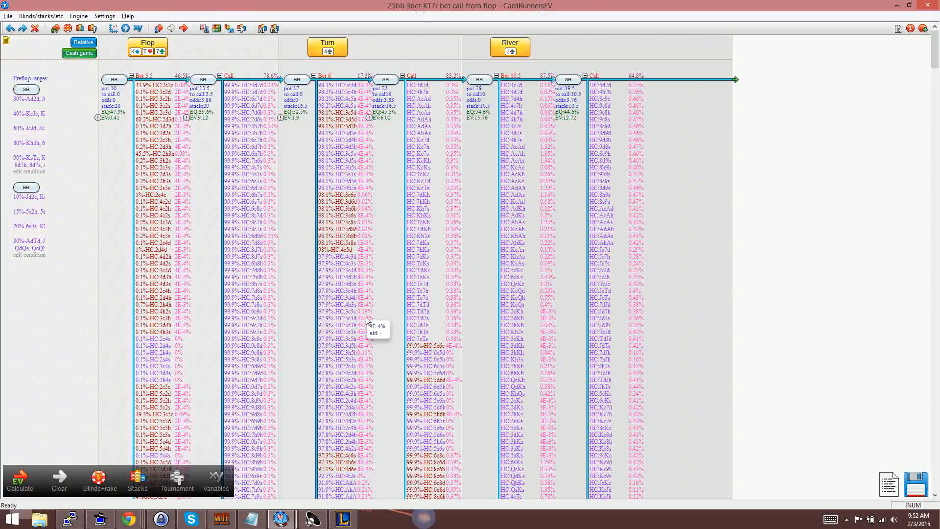
{"action": "mouse_move", "coordinate": [424, 222]}
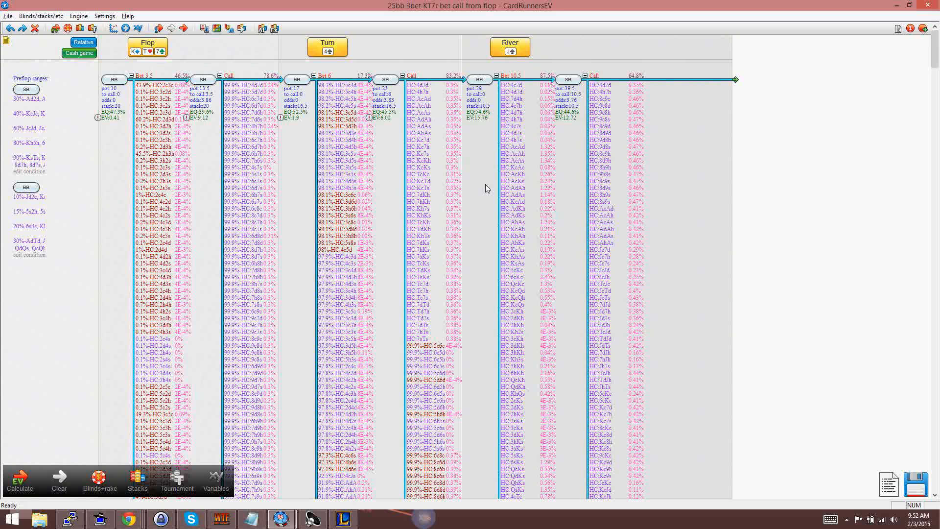
{"action": "mouse_move", "coordinate": [472, 118]}
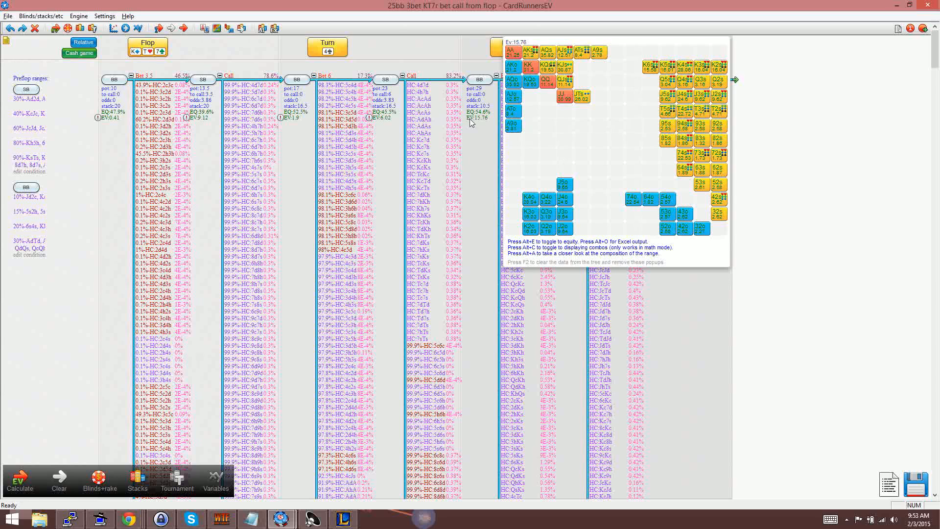
{"action": "mouse_move", "coordinate": [112, 119]}
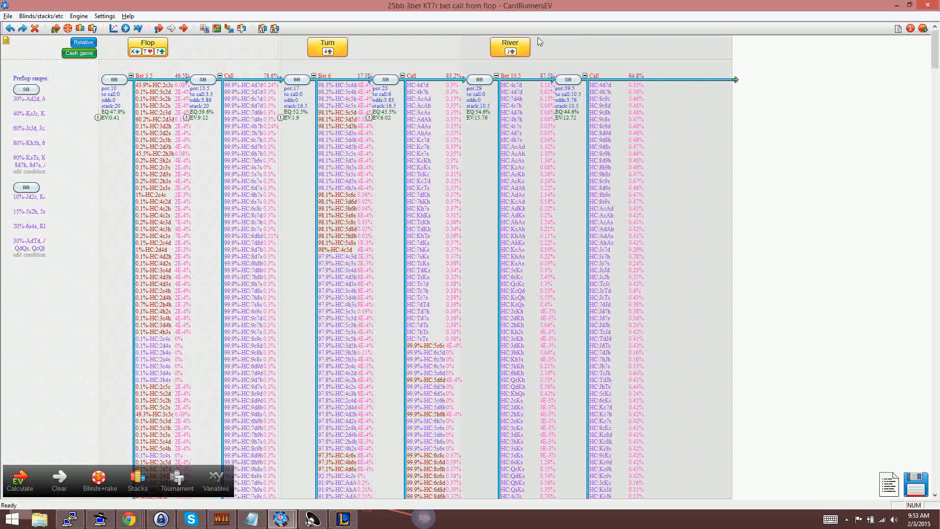
Clear the jack of spades from the river in CardRunnersEV and recalculate the EVs for the tree.
{"action": "left_click", "coordinate": [509, 53]}
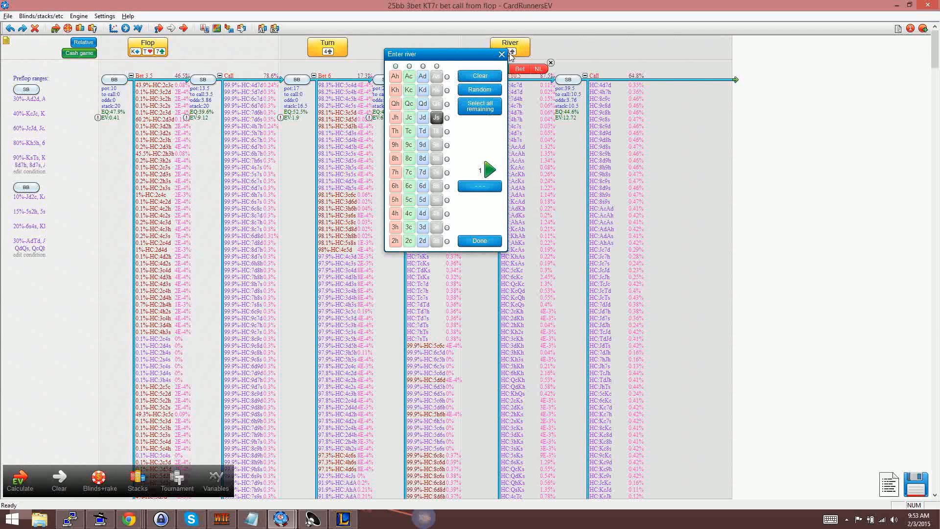
{"action": "left_click", "coordinate": [436, 118]}
{"action": "left_click", "coordinate": [480, 241]}
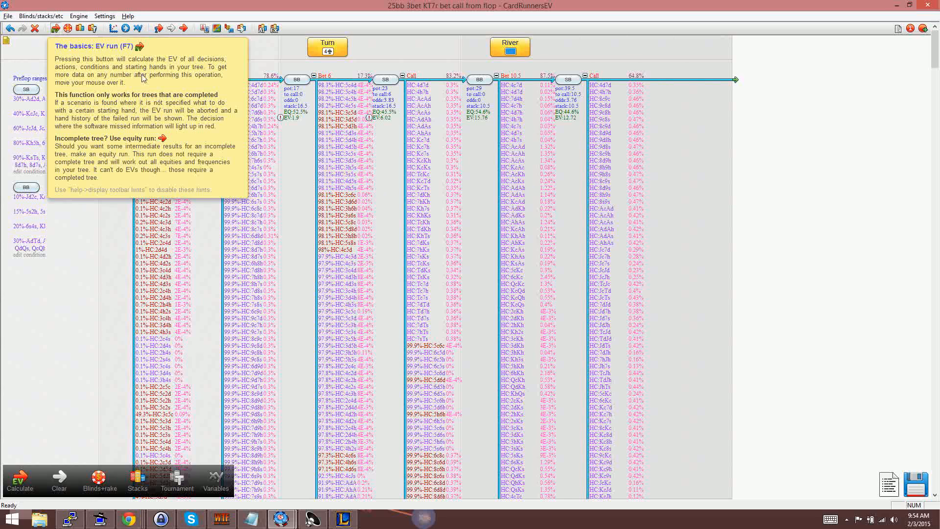
{"action": "left_click", "coordinate": [58, 29]}
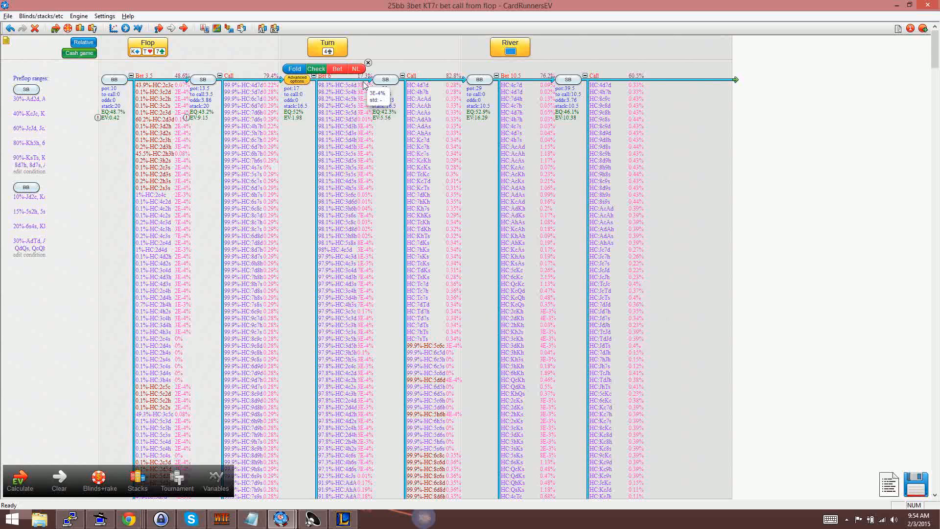
{"action": "mouse_move", "coordinate": [506, 119]}
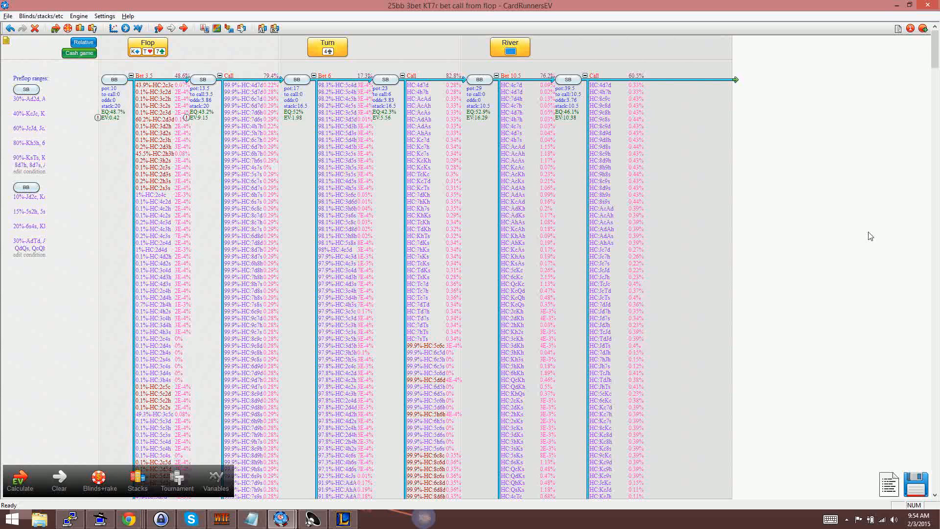
Return GTO RangeBuilder's strategy browser to the flop, and clear the 4 of spades turn card in CardRunnersEV.
{"action": "key", "text": "alt+Tab"}
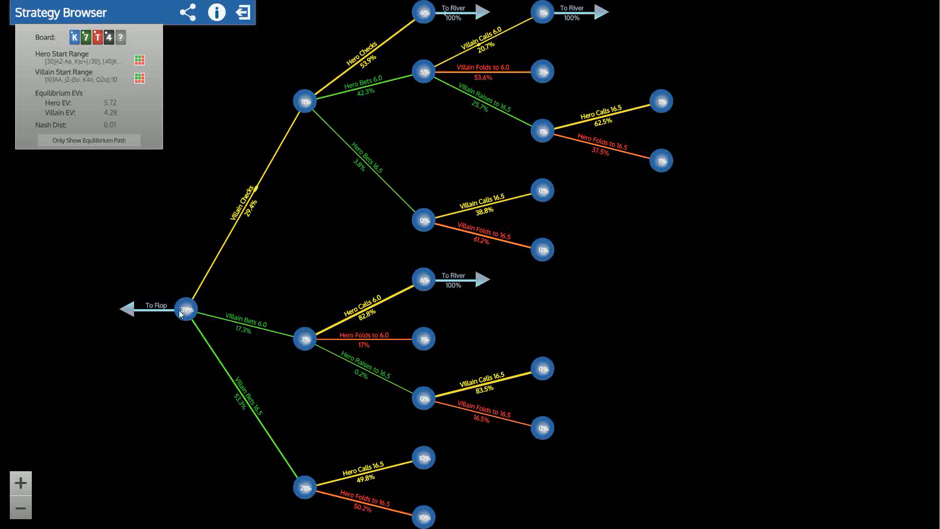
{"action": "left_click", "coordinate": [132, 310]}
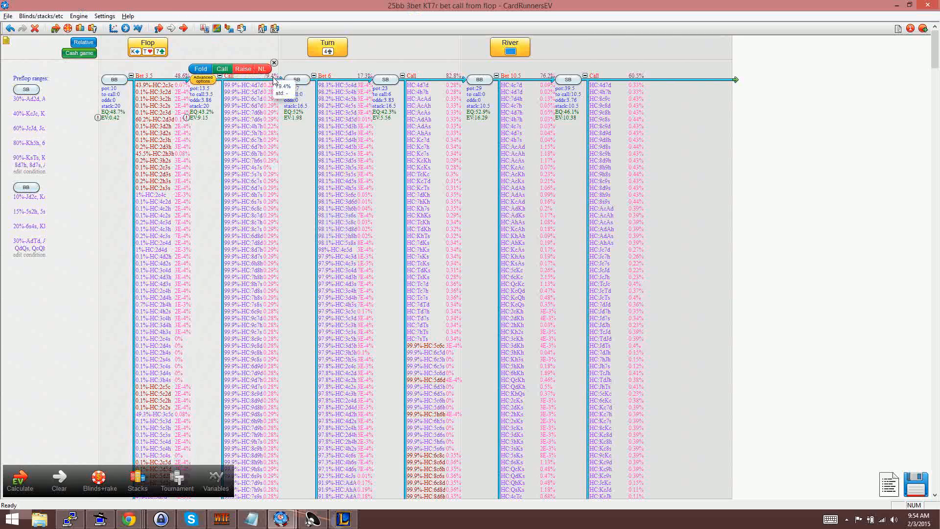
{"action": "left_click", "coordinate": [328, 49]}
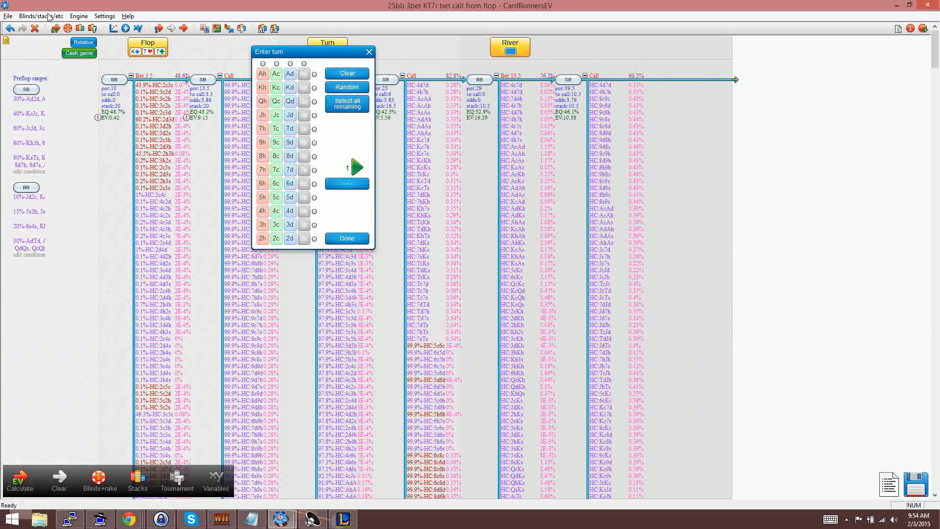
{"action": "left_click", "coordinate": [357, 237]}
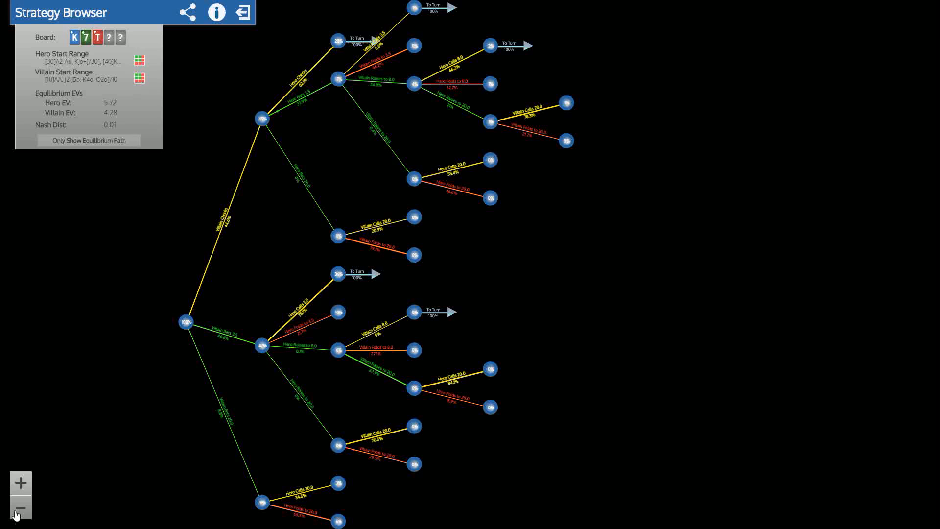
Examine the flop tree's Villain checks and Villain bets 3.5 branches at a larger scale in GTO RangeBuilder.
{"action": "left_click", "coordinate": [17, 489]}
{"action": "left_click_drag", "start_coordinate": [330, 318], "coordinate": [436, 268]}
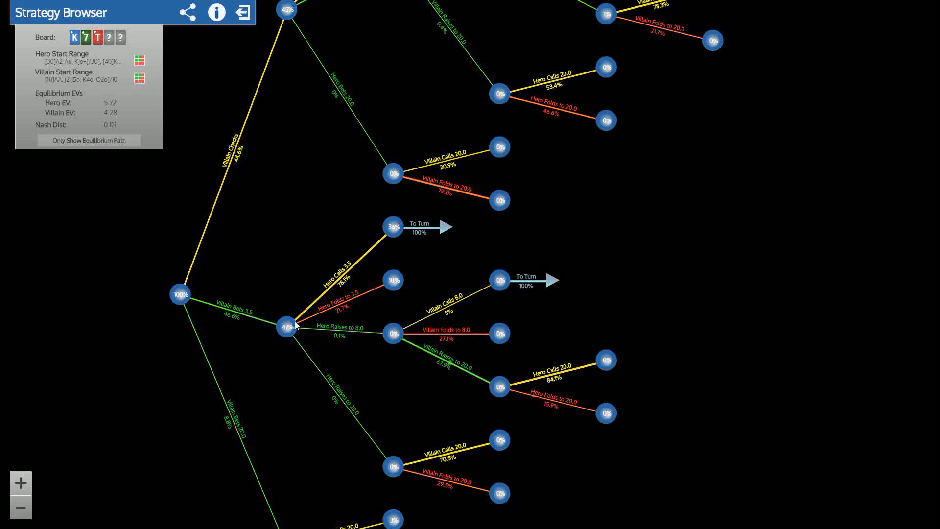
{"action": "left_click_drag", "start_coordinate": [298, 188], "coordinate": [315, 314]}
{"action": "left_click_drag", "start_coordinate": [323, 373], "coordinate": [333, 414]}
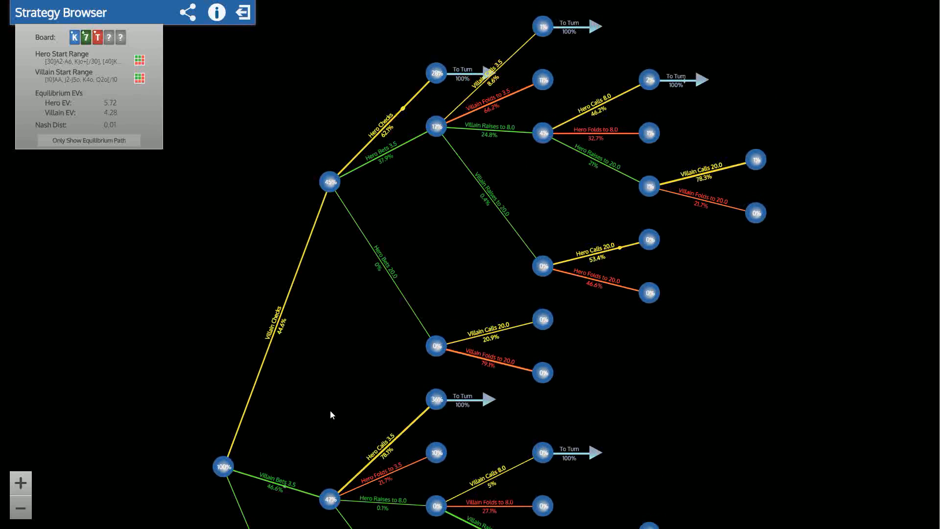